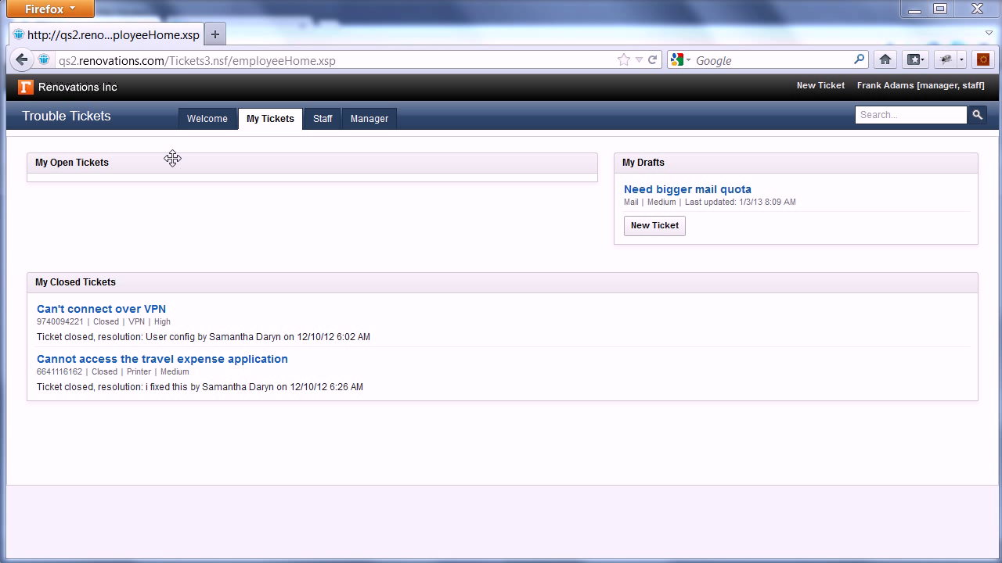
# Step: Start a new ticket with the suggested summary 'Printer doesn't print'
pyautogui.click(651, 228)
pyautogui.click(415, 229)
pyautogui.write('Prin')
pyautogui.press('Down')
pyautogui.press('Return')
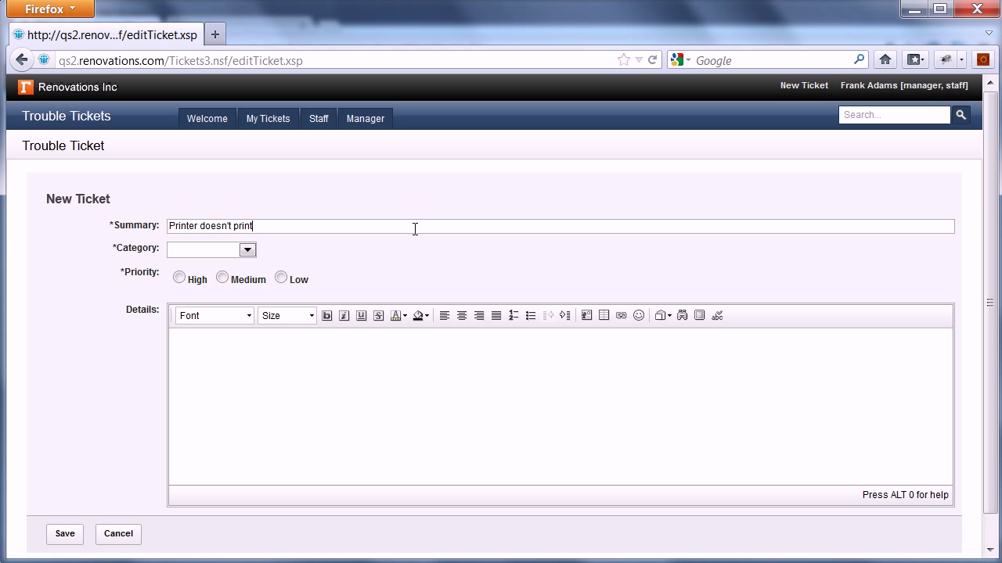
# Step: Set category Printer, Medium priority, details 'Printer doesn't print. Please help !', and save as draft
pyautogui.click(229, 255)
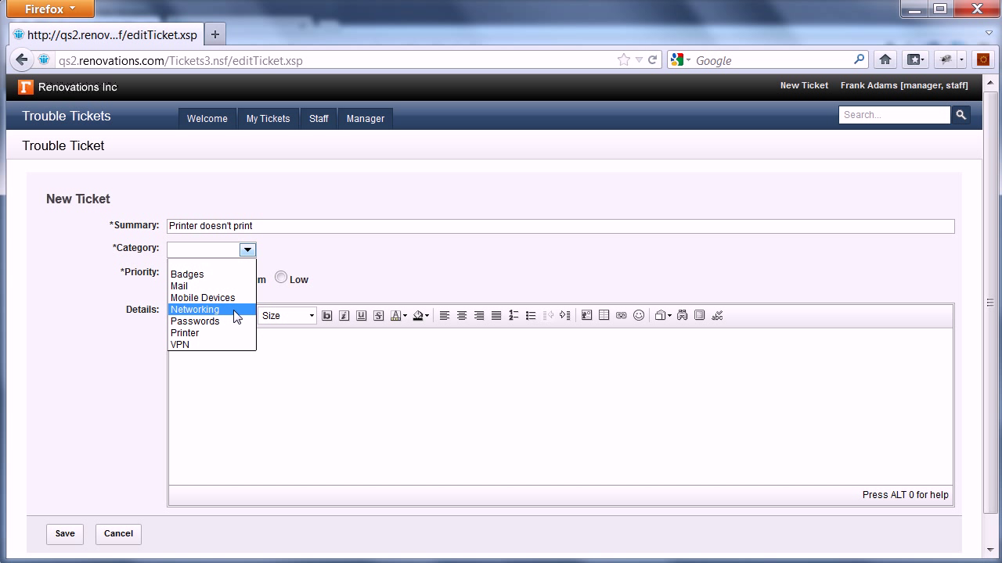
pyautogui.click(236, 333)
pyautogui.click(222, 278)
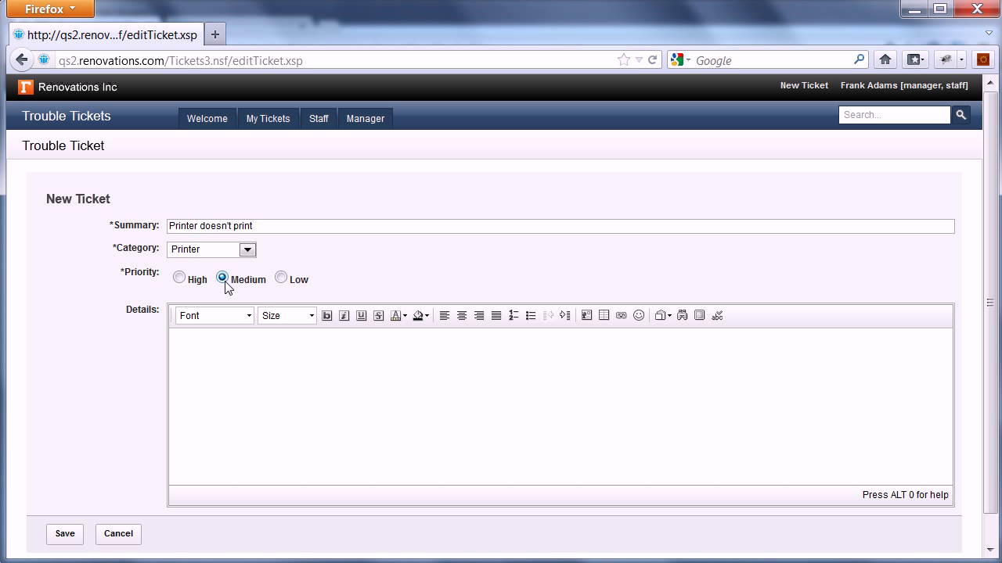
pyautogui.click(283, 404)
pyautogui.write("Printer doesn't print.")
pyautogui.press('Return')
pyautogui.write('Please help !')
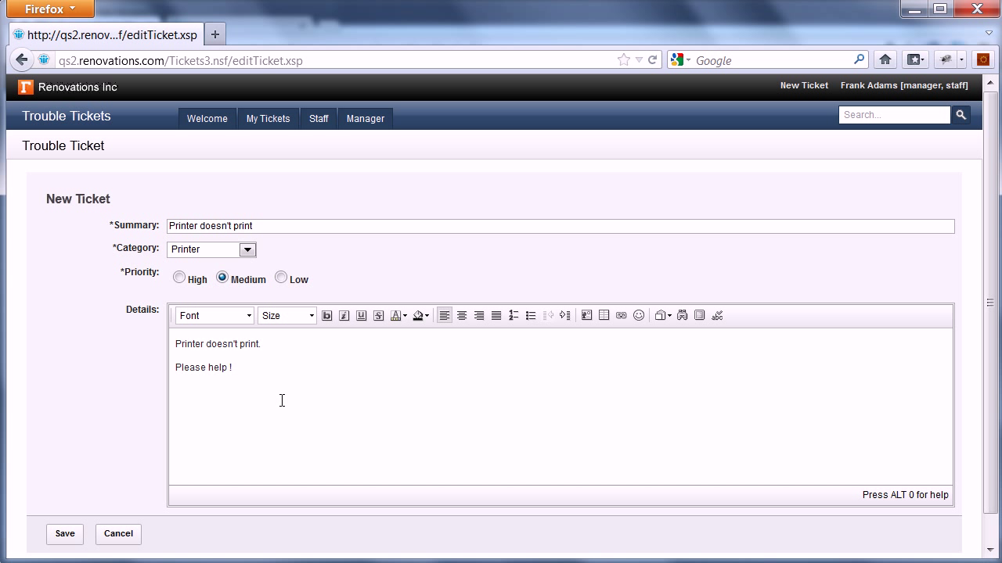
pyautogui.click(66, 535)
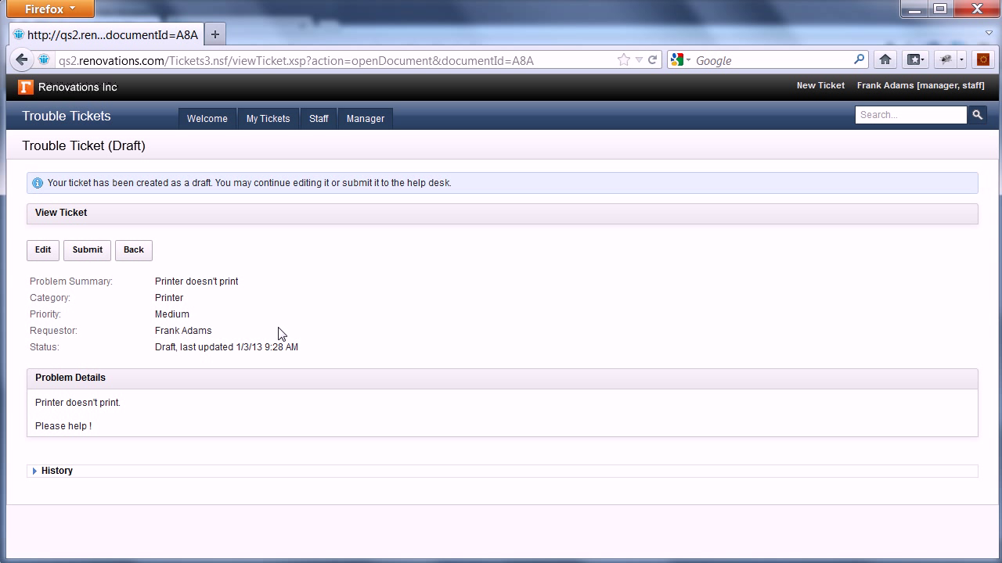
pyautogui.click(87, 252)
# Step: Confirm the ticket submission and assign it to the first listed staff member
pyautogui.click(458, 310)
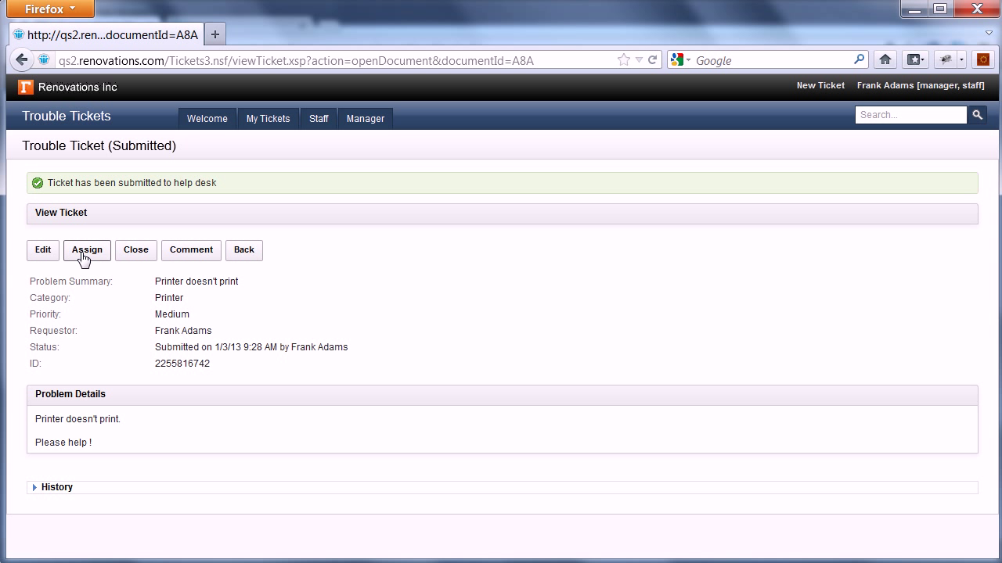
pyautogui.click(85, 250)
pyautogui.click(420, 323)
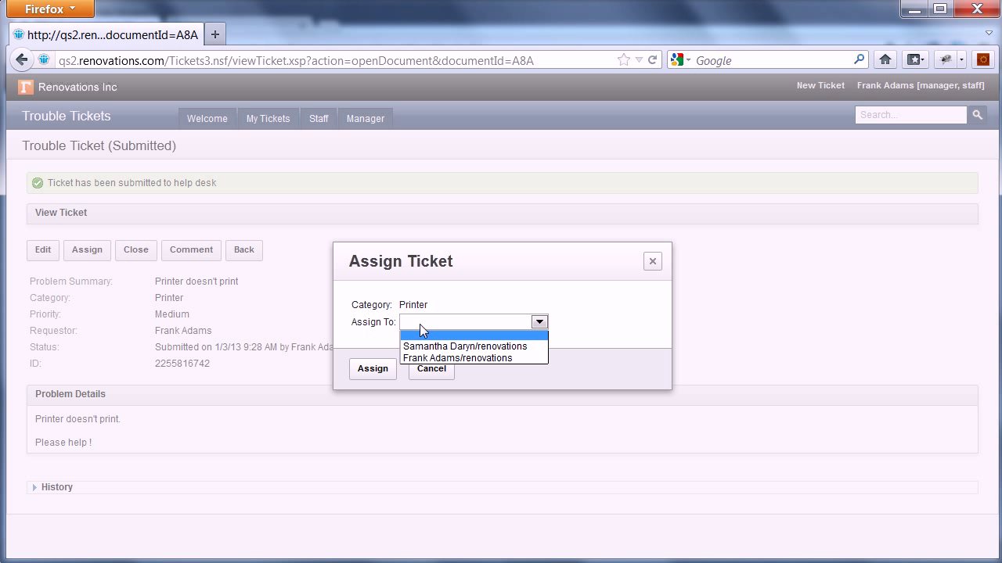
pyautogui.click(466, 345)
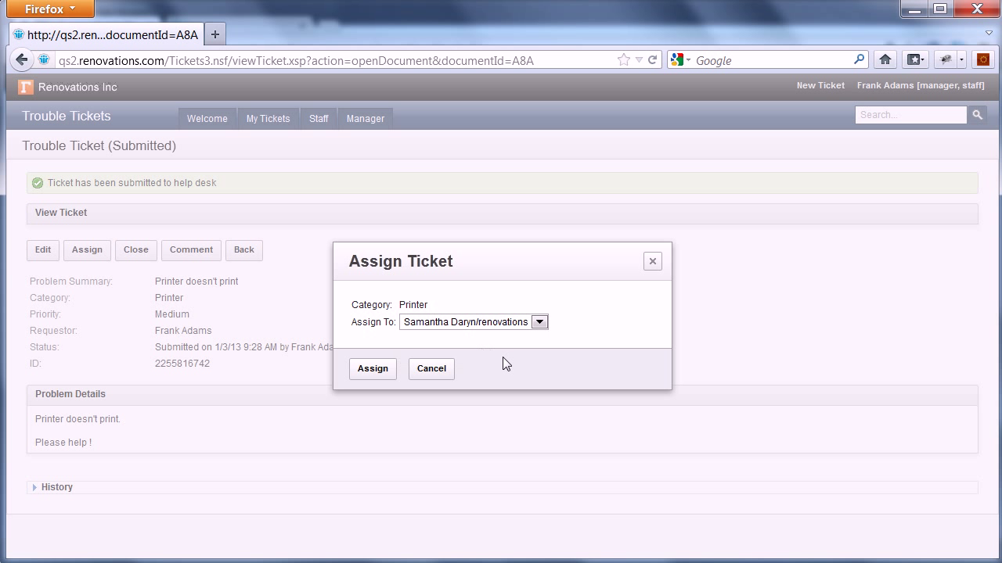
pyautogui.click(365, 375)
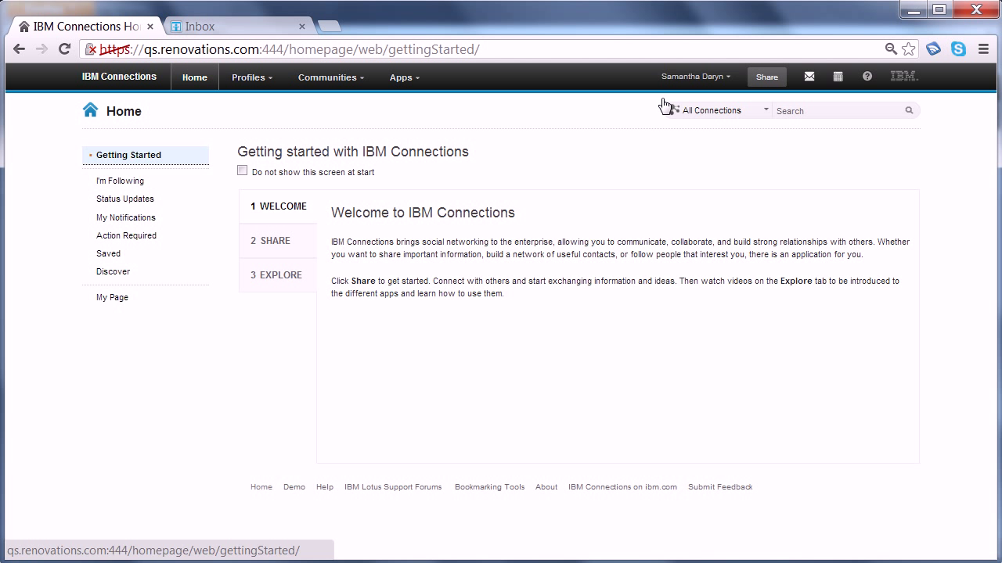
# Step: Open the printer ticket from its 'assigned to you' update in the I'm Following stream
pyautogui.click(695, 76)
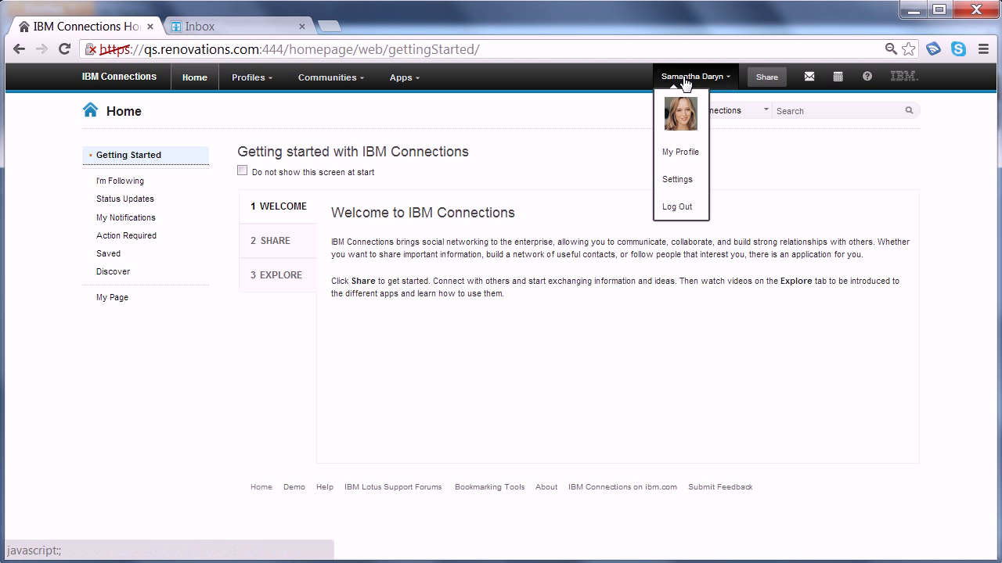
pyautogui.click(567, 119)
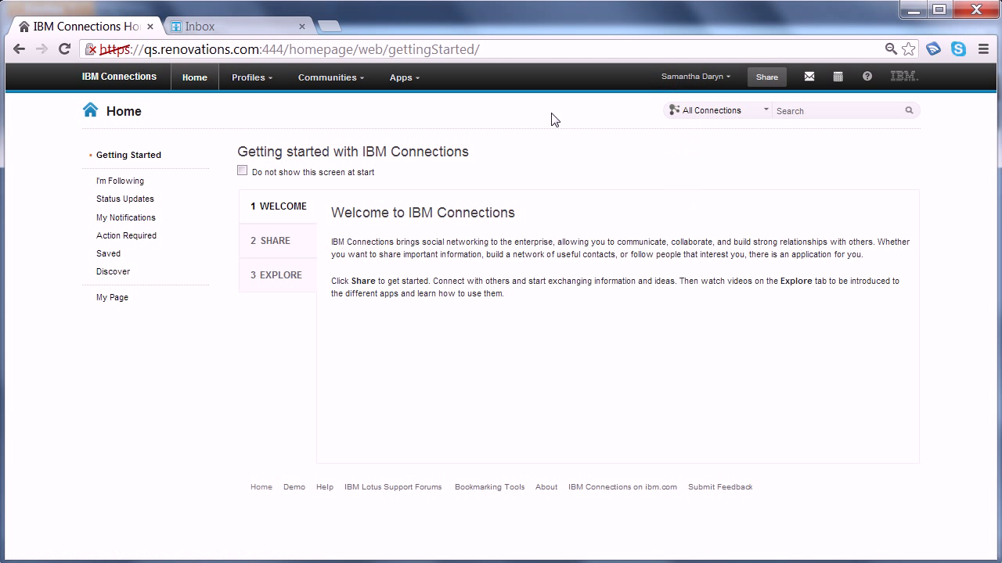
pyautogui.click(125, 181)
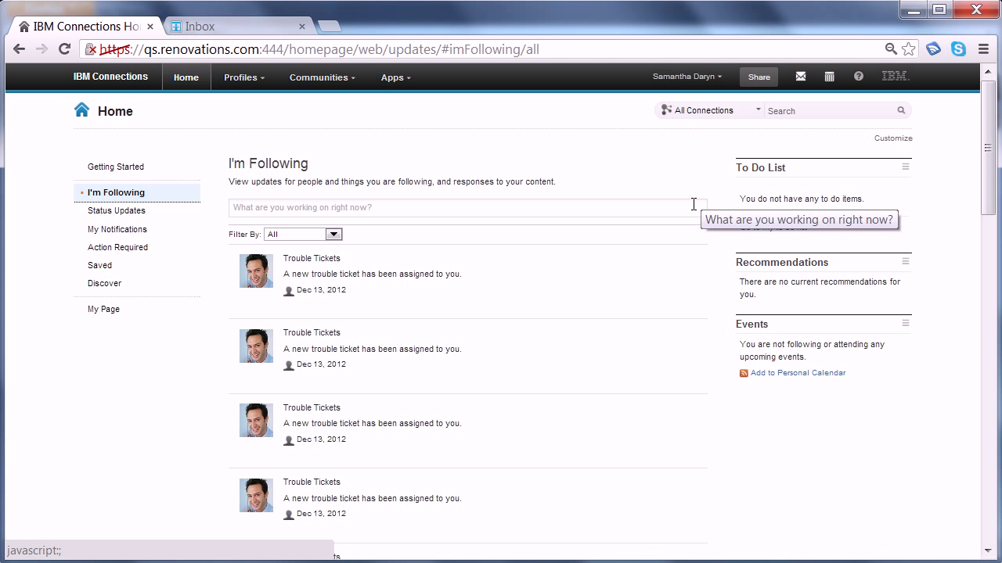
pyautogui.moveTo(443, 295)
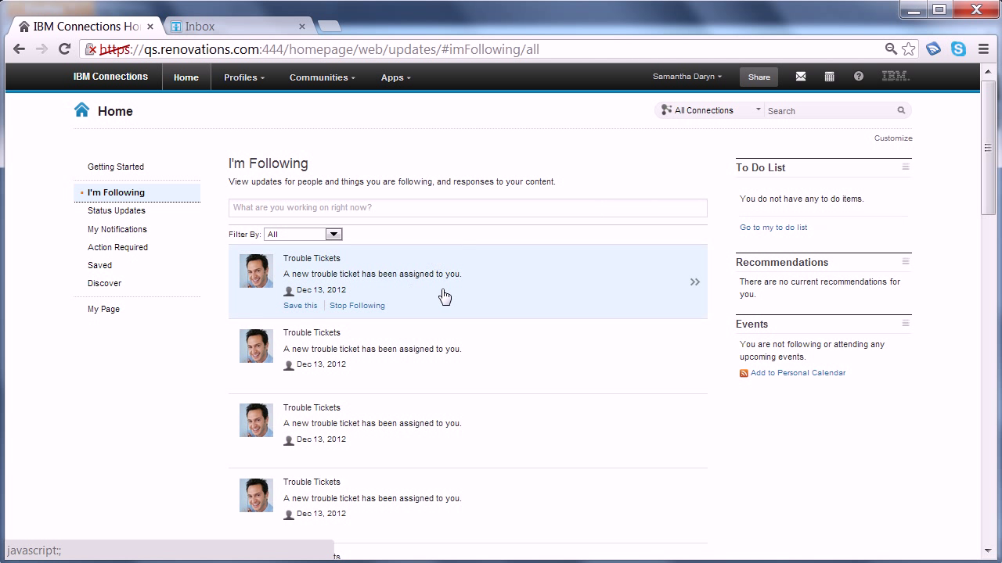
pyautogui.click(549, 278)
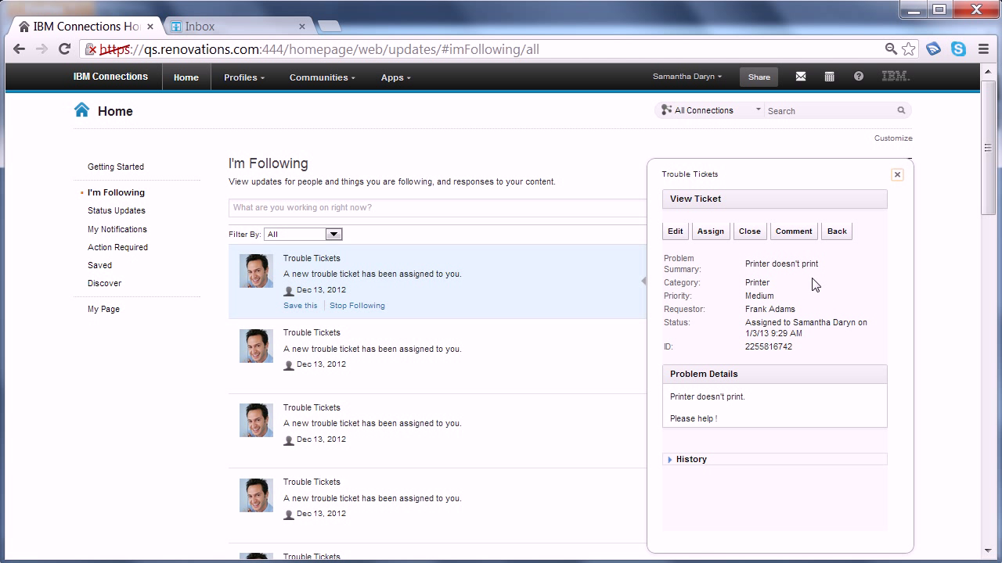
# Step: Comment 'I'll take a look shortly' on the ticket, check its History, and close the panel
pyautogui.click(791, 233)
pyautogui.click(758, 295)
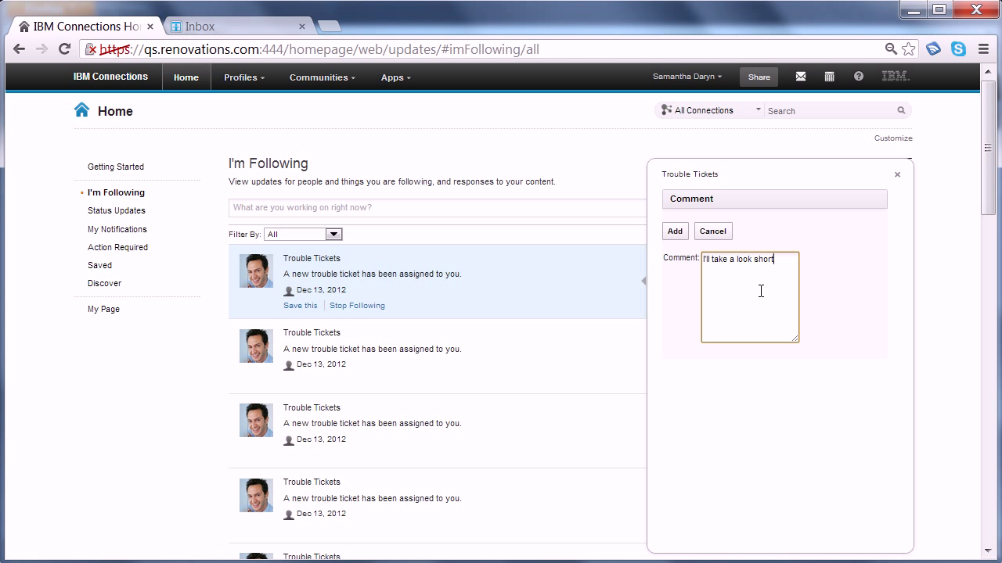
pyautogui.click(675, 231)
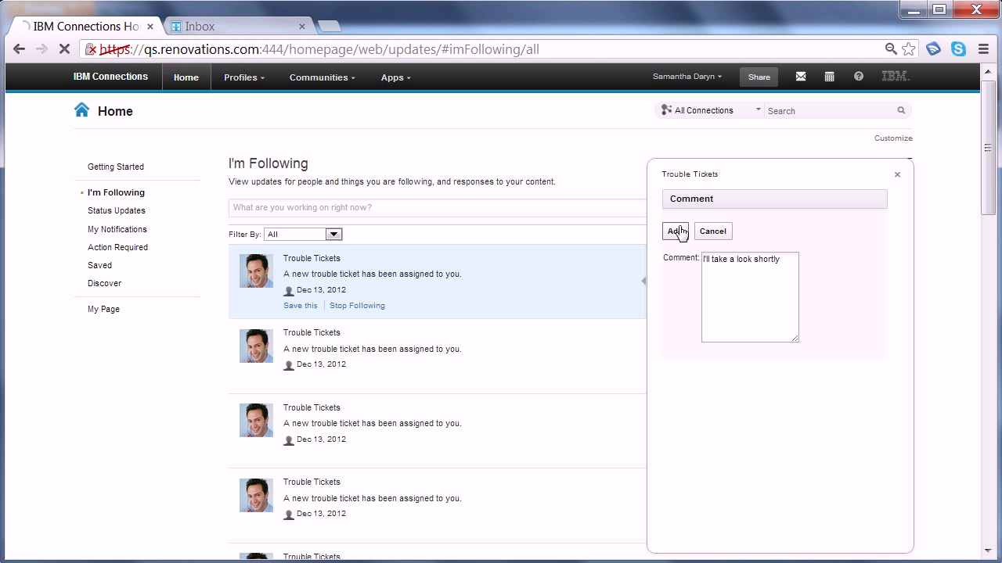
pyautogui.click(702, 460)
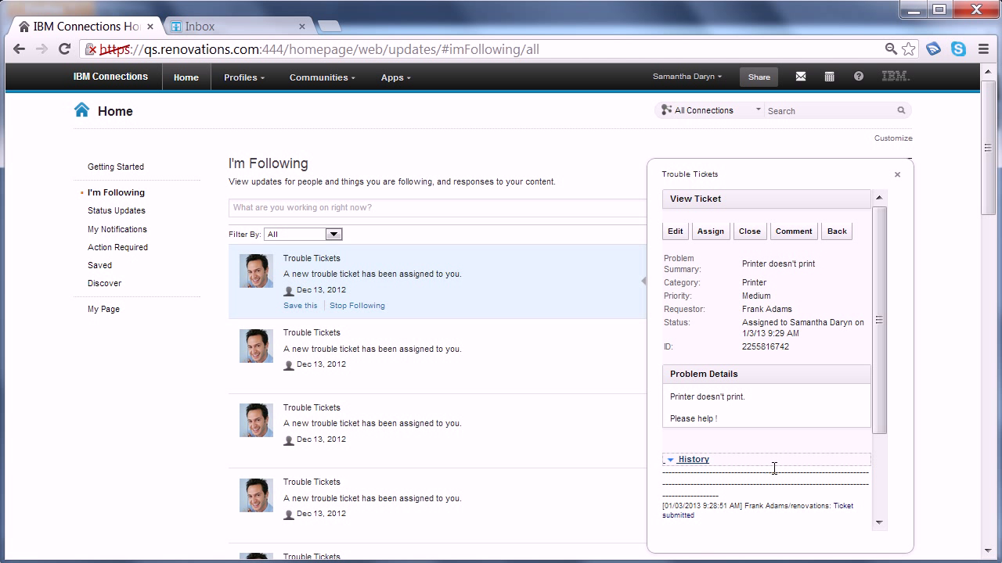
pyautogui.scroll(-3, 877, 395)
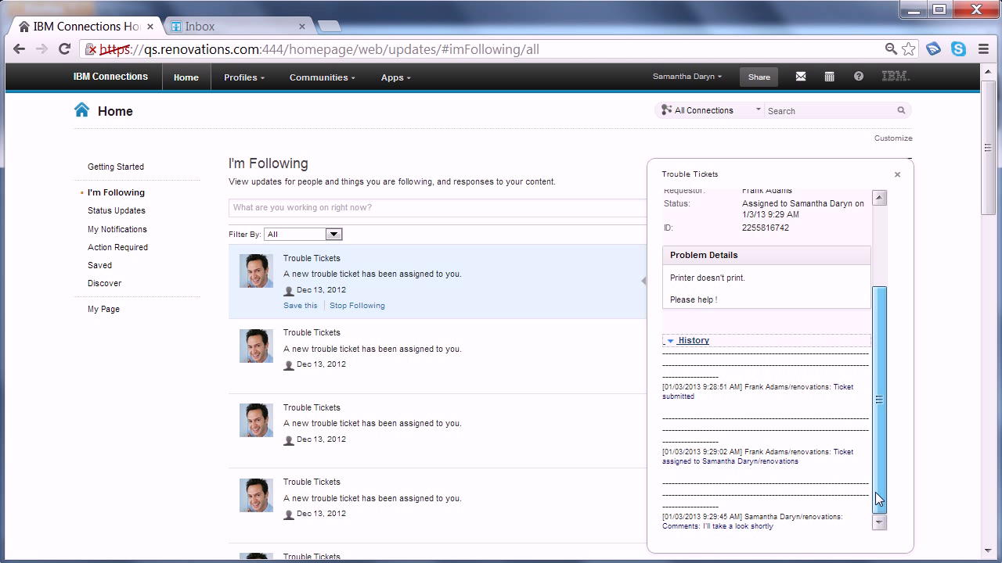
pyautogui.scroll(3, 872, 379)
pyautogui.click(931, 259)
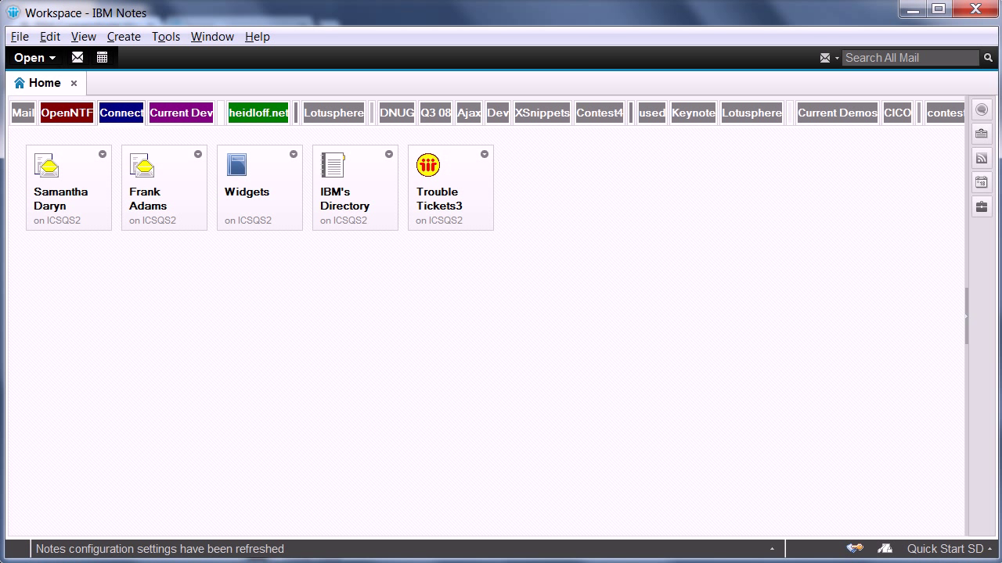
# Step: Replicate the staff member's mail database with server ICSQS/ICS/IBM
pyautogui.click(78, 202)
pyautogui.rightClick(81, 198)
pyautogui.moveTo(245, 288)
pyautogui.click(299, 291)
pyautogui.hotkey('alt', 'Down')
pyautogui.press('Up')
pyautogui.press('Return')
pyautogui.press('Return')
pyautogui.press('Return')
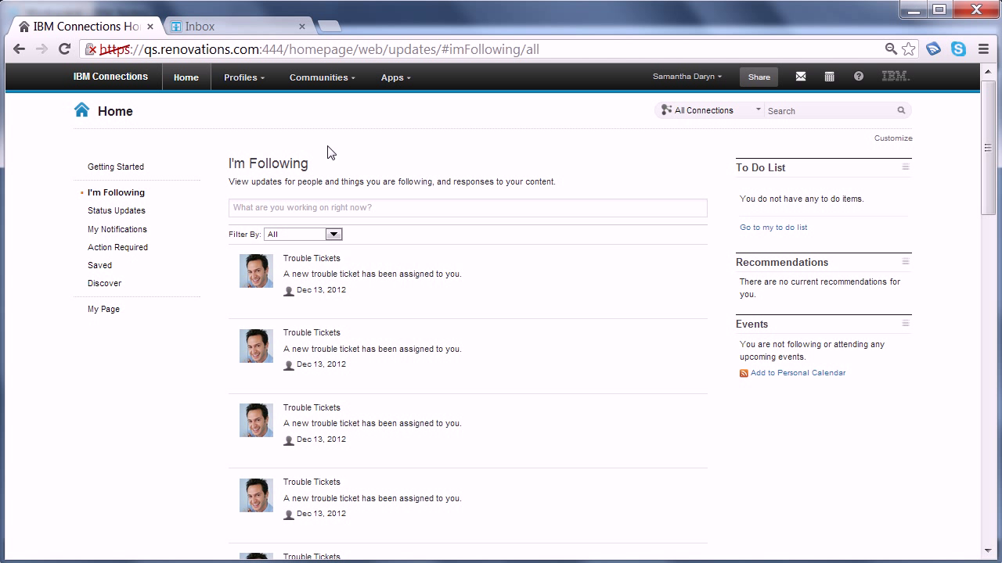
# Step: Dismiss the two error alerts and open the new trouble-ticket message with History expanded
pyautogui.click(796, 87)
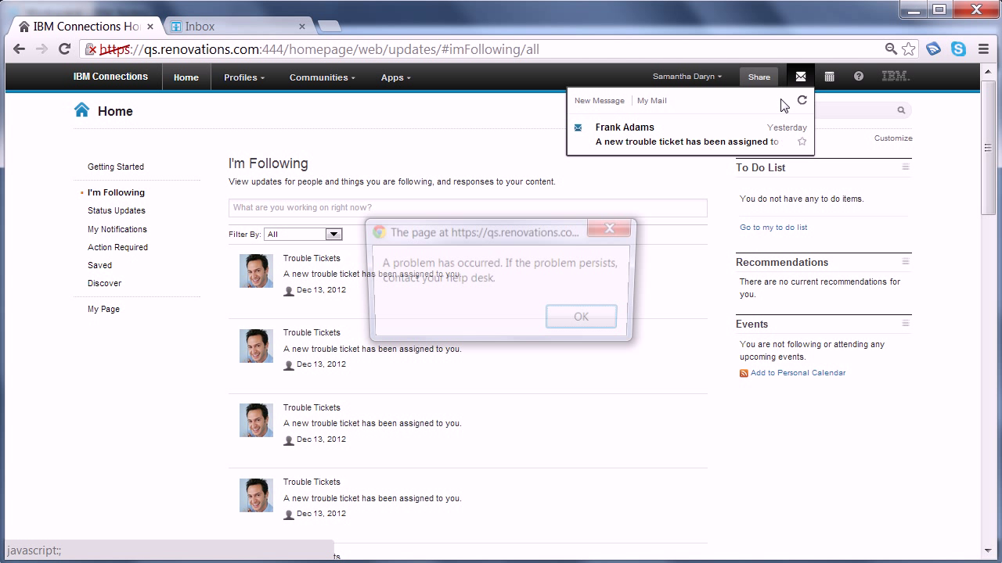
pyautogui.click(599, 322)
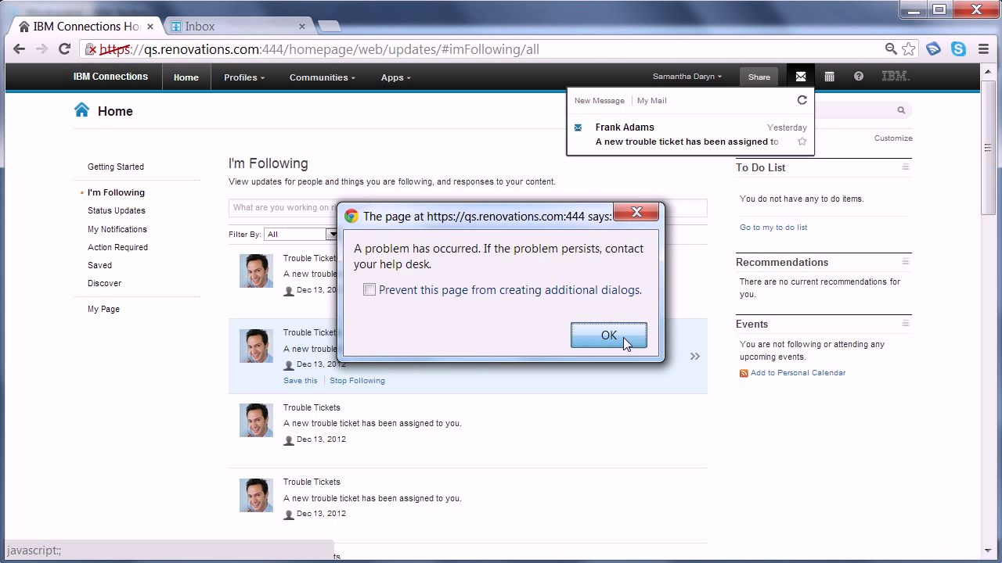
pyautogui.click(626, 344)
pyautogui.moveTo(755, 138)
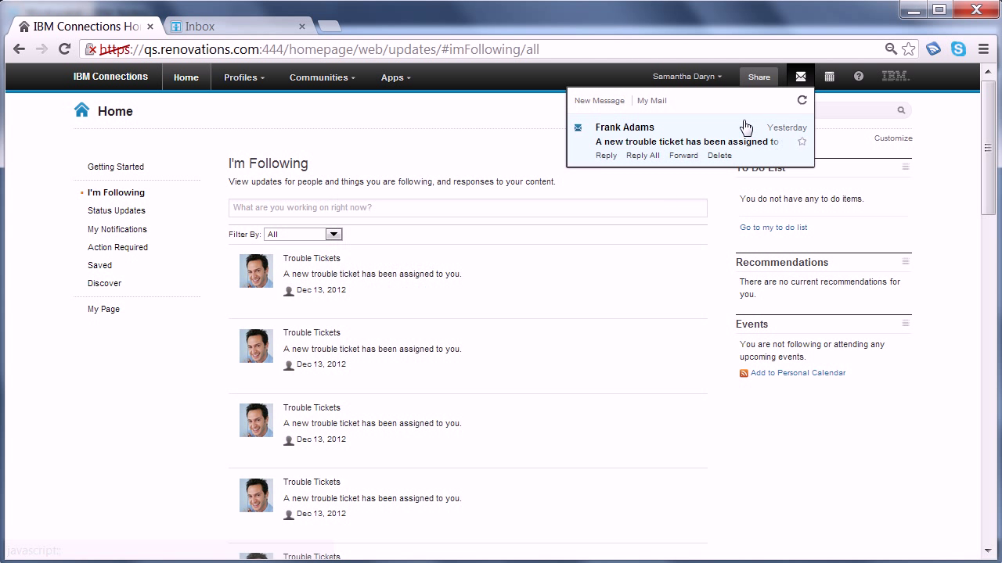
pyautogui.click(708, 139)
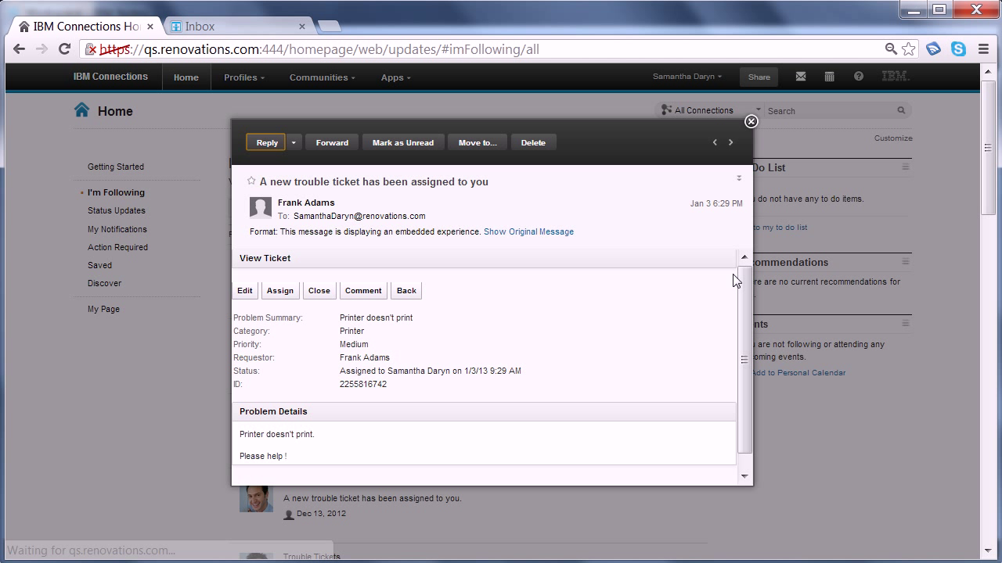
pyautogui.moveTo(744, 302); pyautogui.dragTo(744, 340)
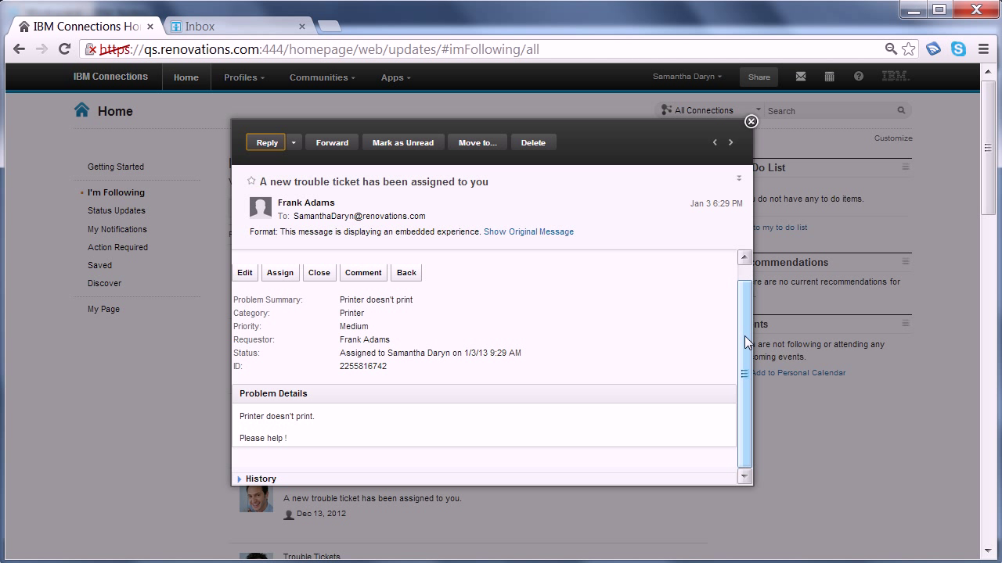
pyautogui.click(270, 479)
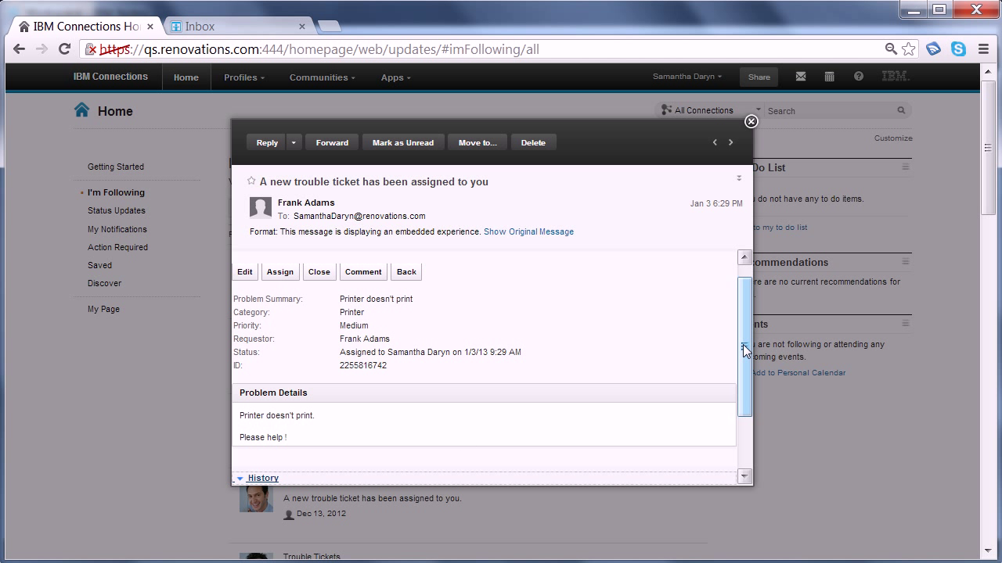
pyautogui.scroll(-1, 705, 405)
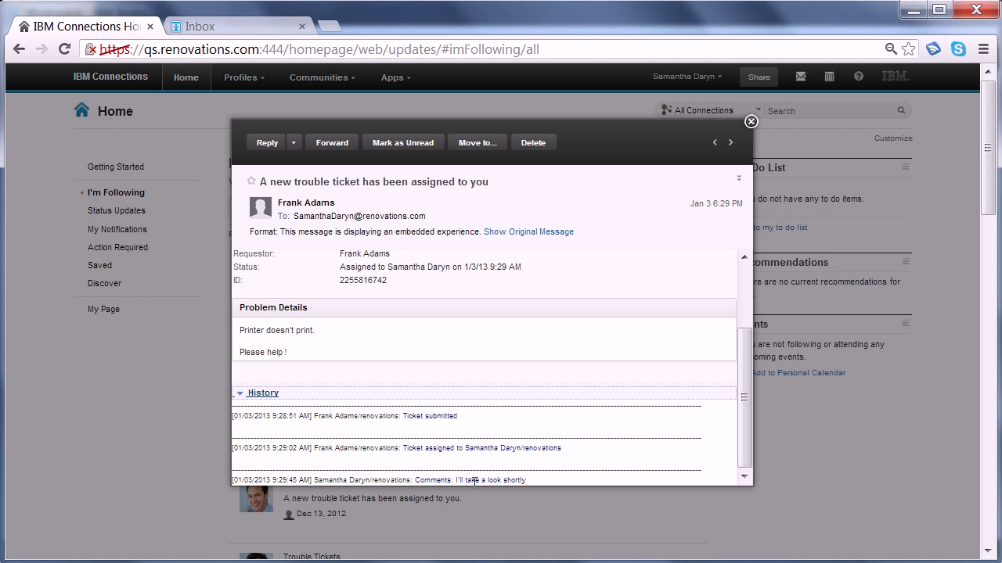
pyautogui.moveTo(745, 397); pyautogui.dragTo(744, 336)
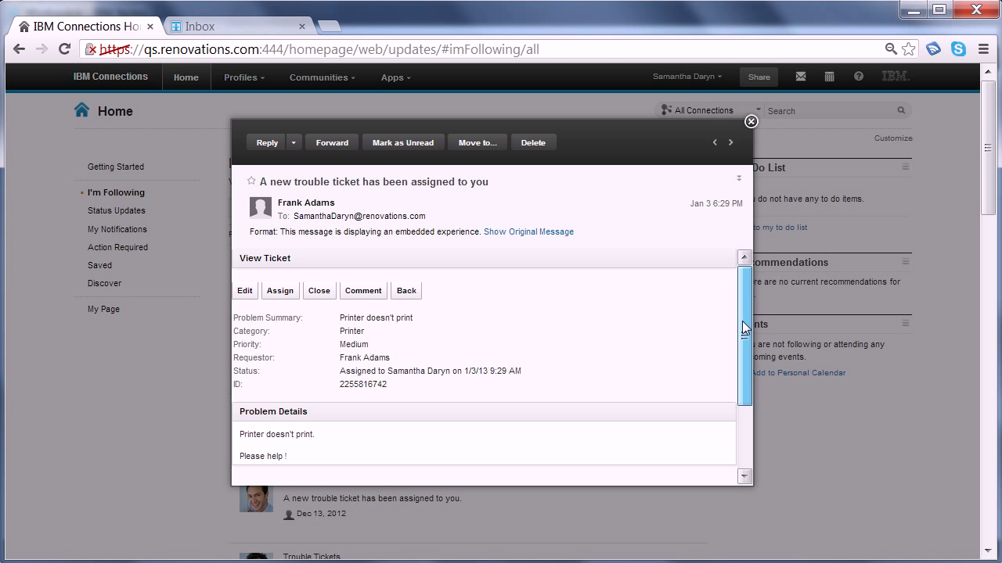
# Step: Comment 'Have you put in paper?' on the ticket and close the message
pyautogui.click(376, 291)
pyautogui.click(340, 342)
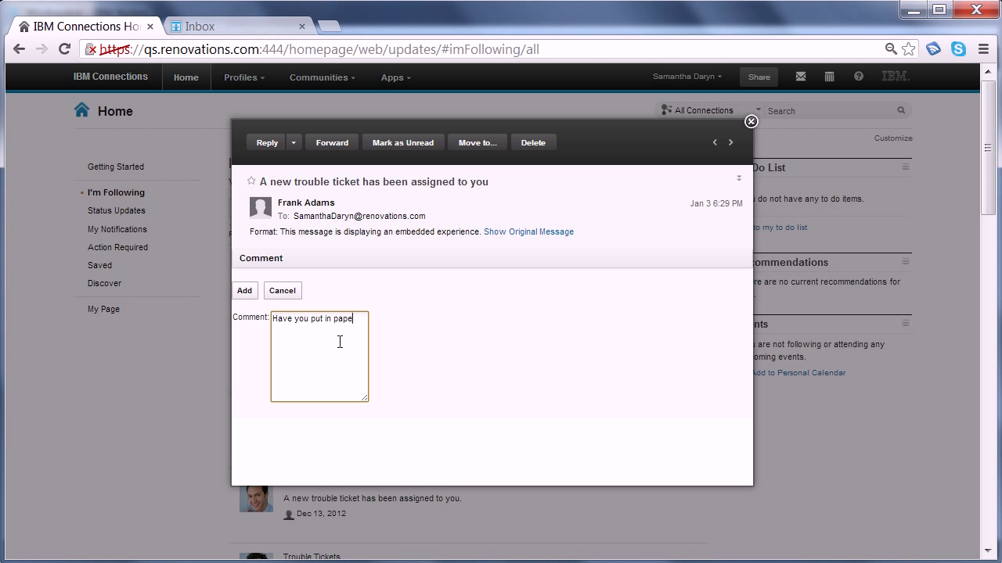
pyautogui.click(243, 291)
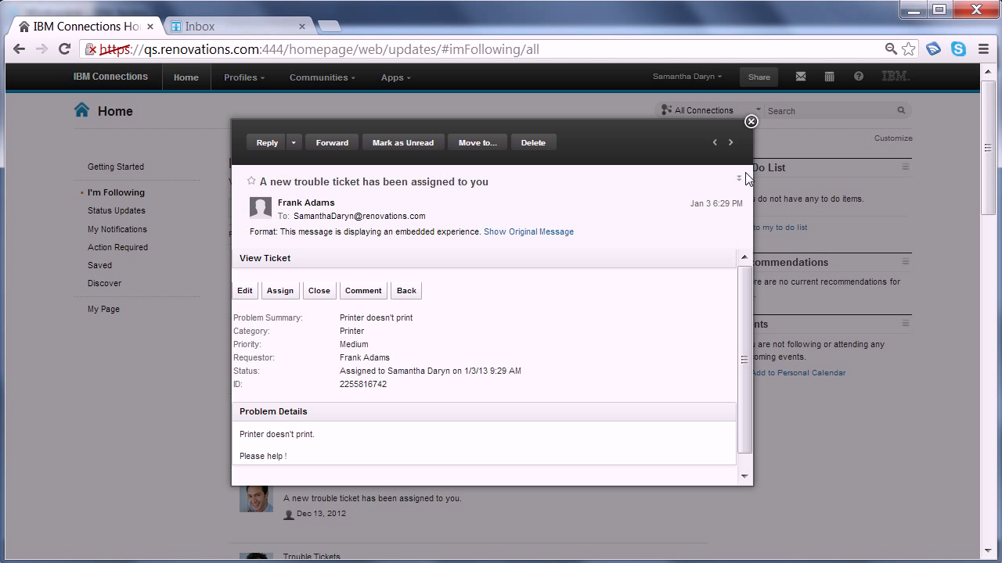
pyautogui.click(751, 122)
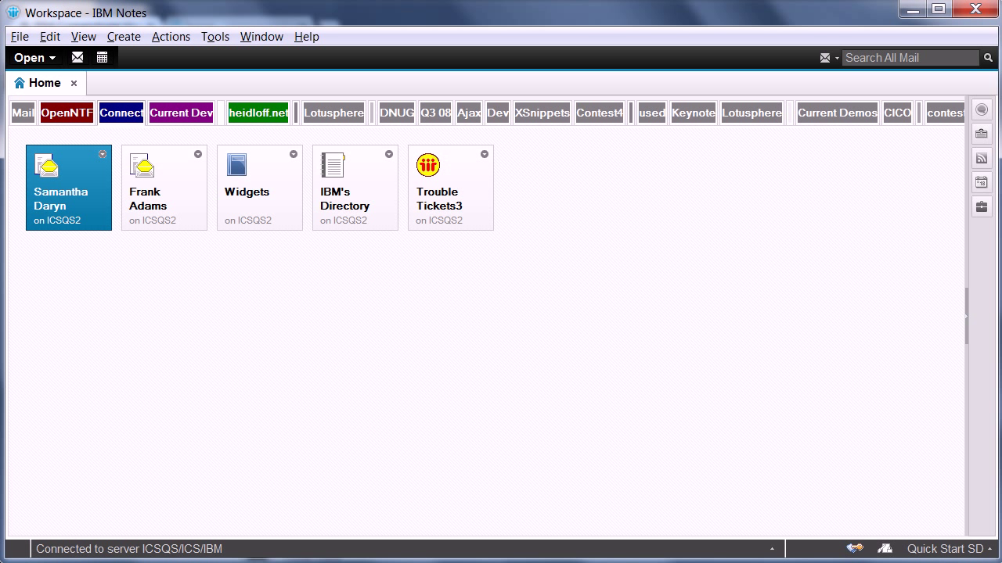
# Step: Open the mail inbox with a widened trouble-ticket preview beside the list
pyautogui.click(61, 215)
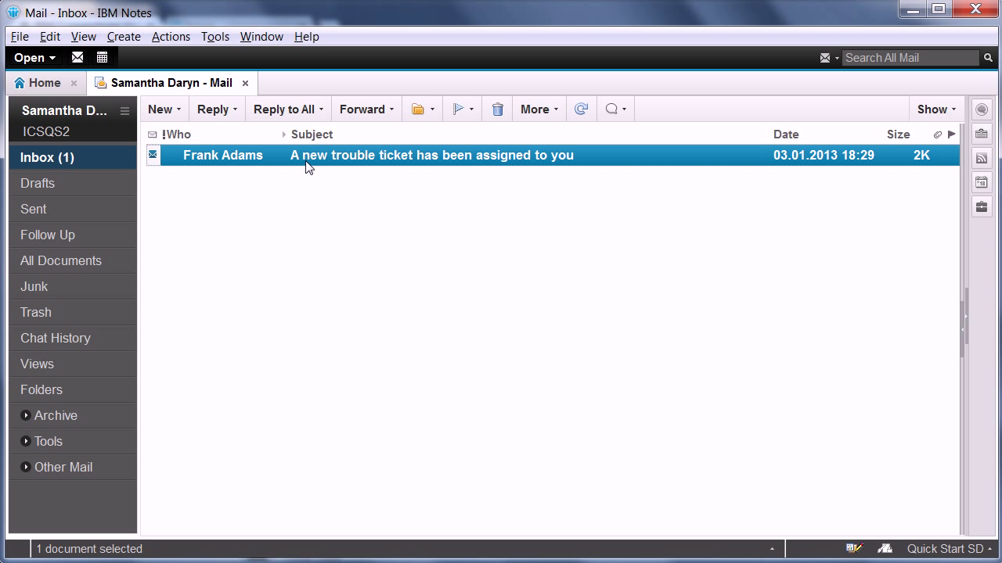
pyautogui.moveTo(961, 261); pyautogui.dragTo(528, 326)
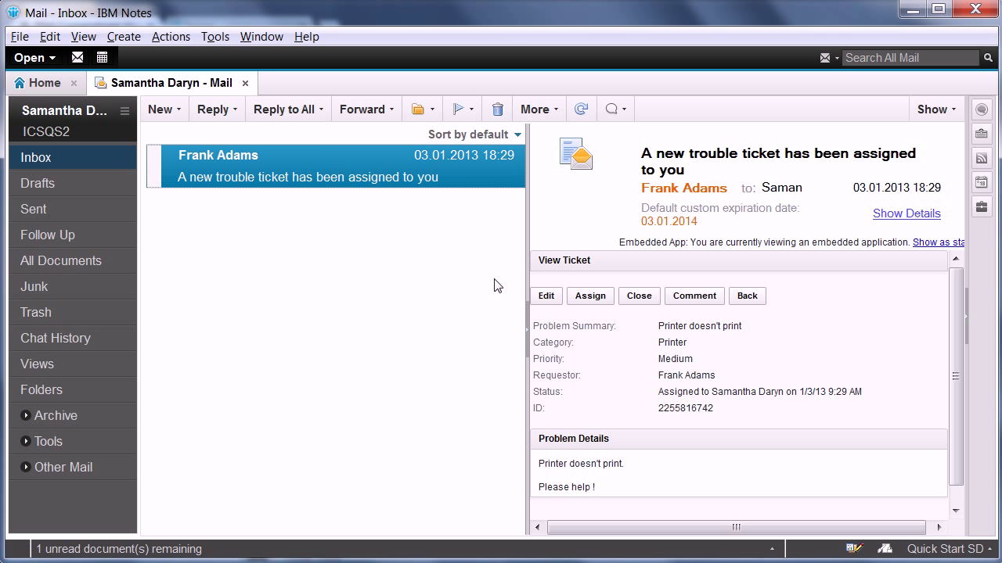
pyautogui.moveTo(525, 243); pyautogui.dragTo(442, 250)
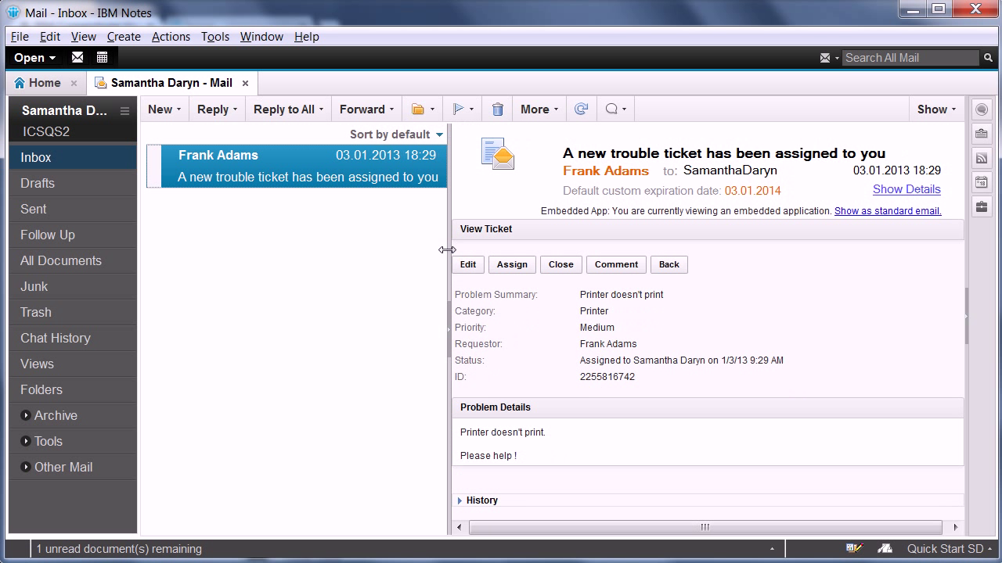
# Step: Add the comment 'Have you turned the printer on?' and expand the ticket's history
pyautogui.click(617, 266)
pyautogui.click(542, 354)
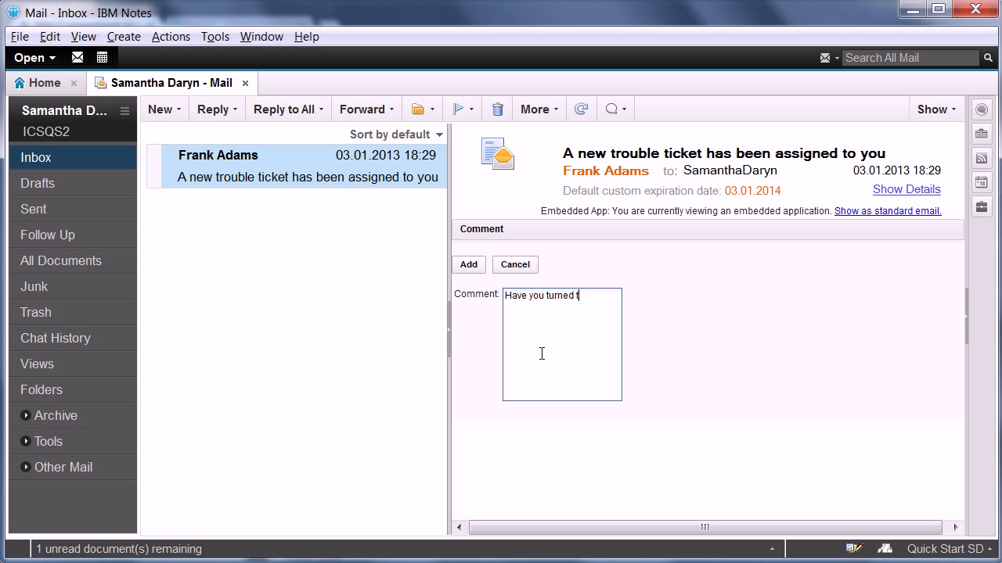
pyautogui.write('Have you turned the printer on?')
pyautogui.click(469, 266)
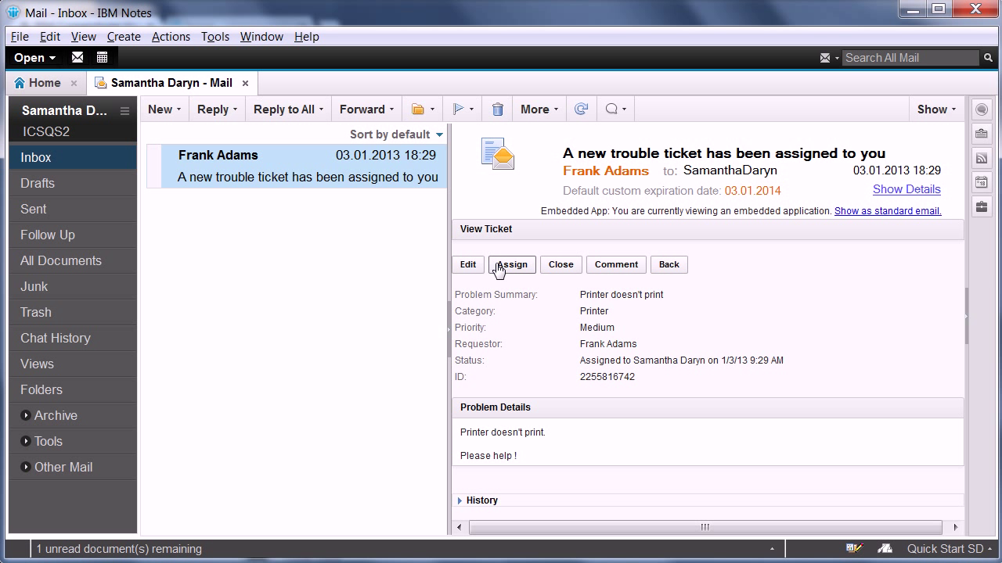
pyautogui.click(487, 501)
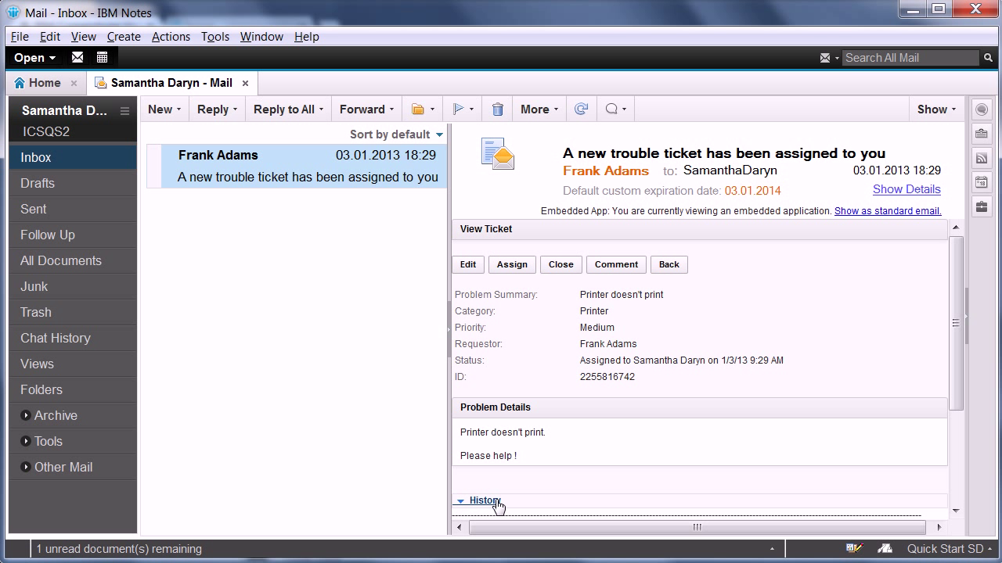
pyautogui.moveTo(956, 273); pyautogui.dragTo(957, 397)
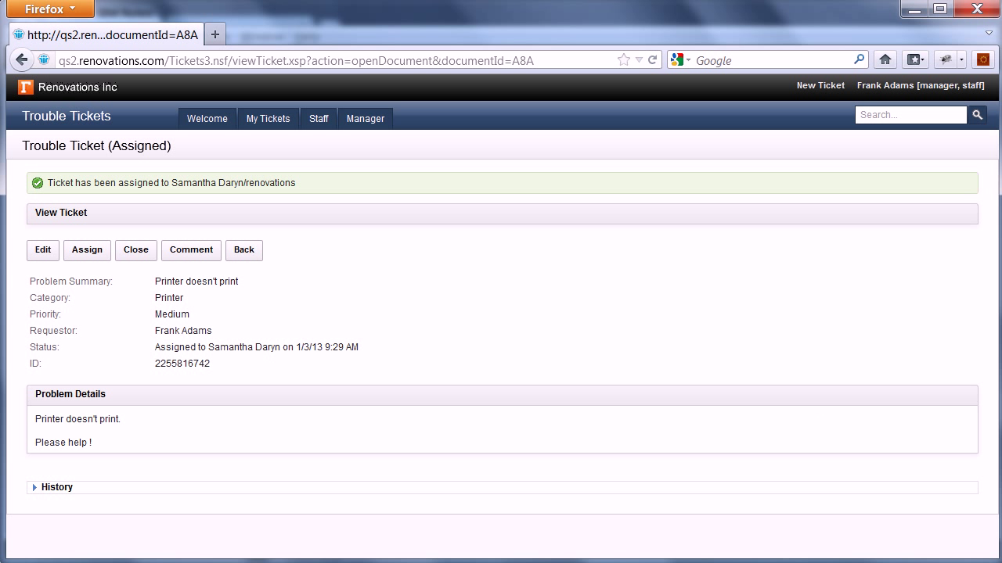
# Step: Open the 'Printer doesn't print' ticket from My Tickets and expand its history
pyautogui.click(252, 121)
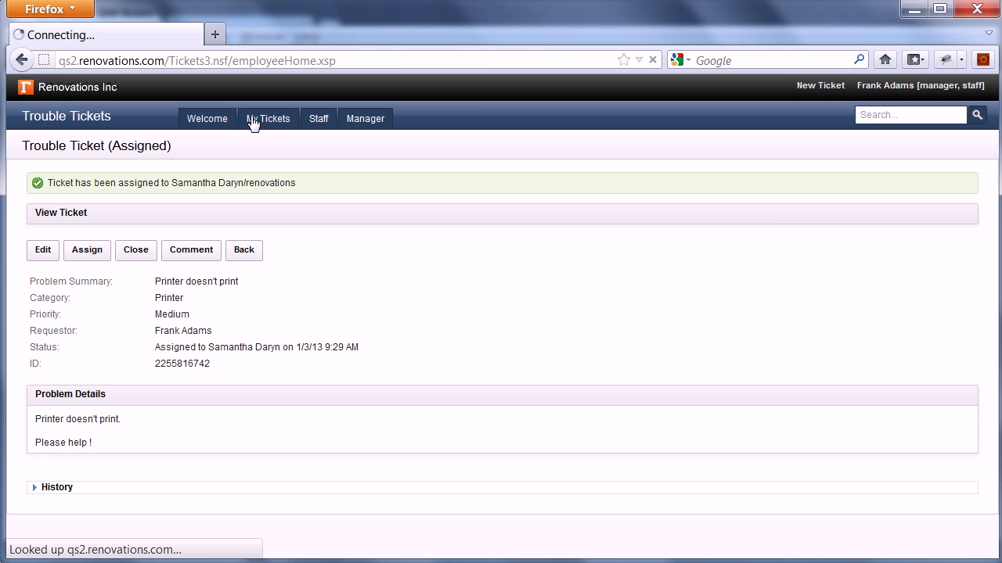
pyautogui.click(118, 192)
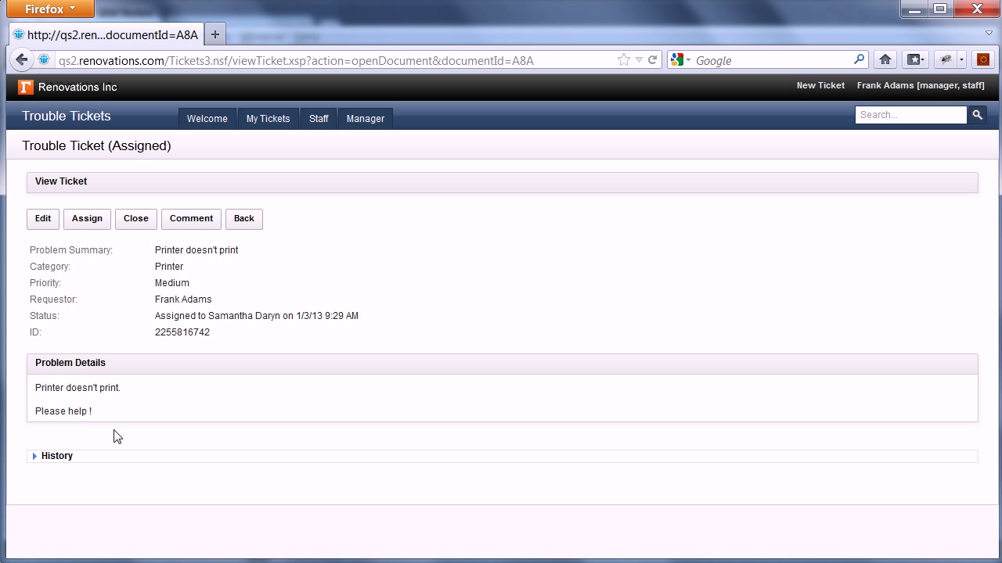
pyautogui.click(72, 460)
pyautogui.scroll(-3, 488, 357)
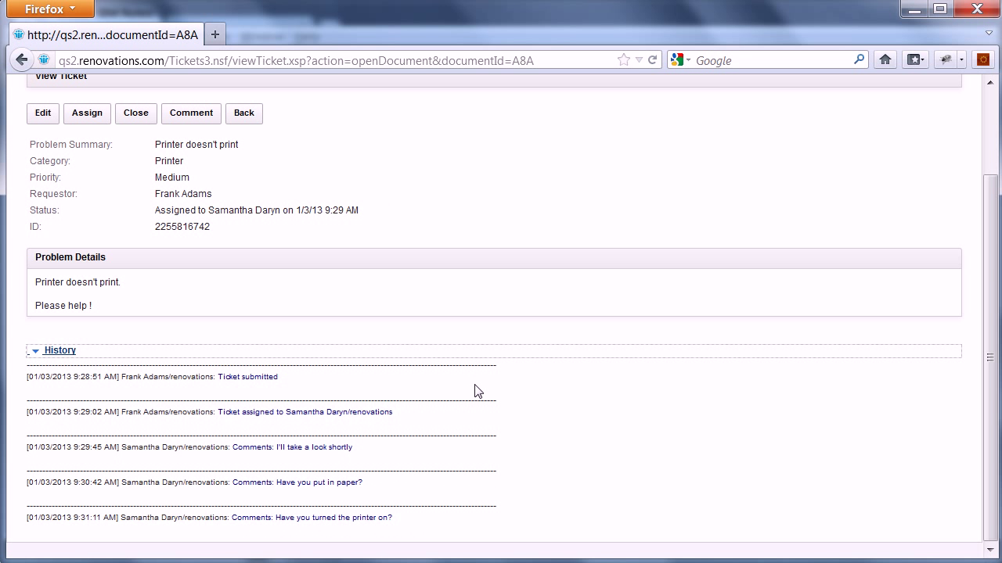
pyautogui.scroll(3, 401, 356)
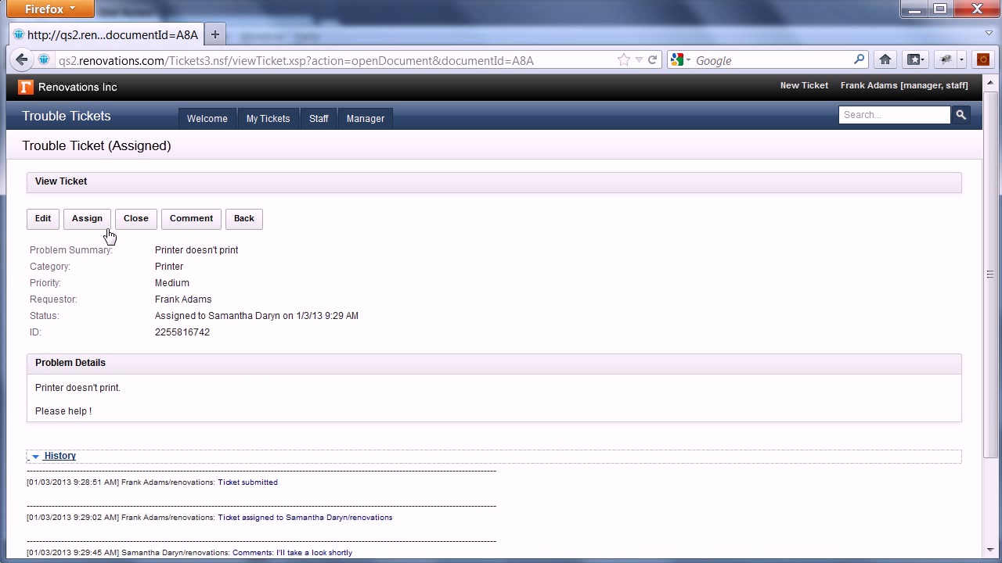
# Step: Add the reply comment 'Sorry, my fault. Printer was turned off.'
pyautogui.click(190, 226)
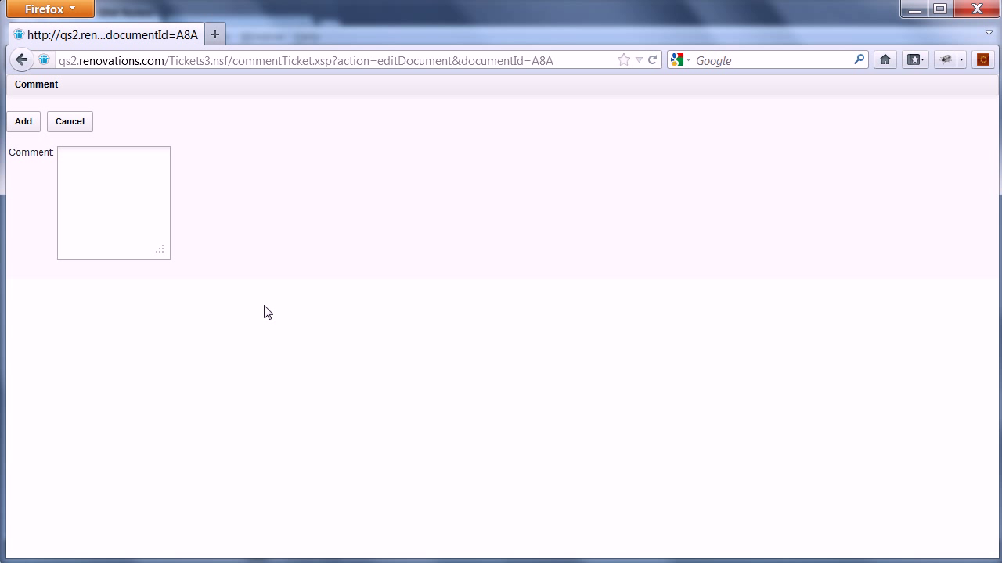
pyautogui.click(122, 191)
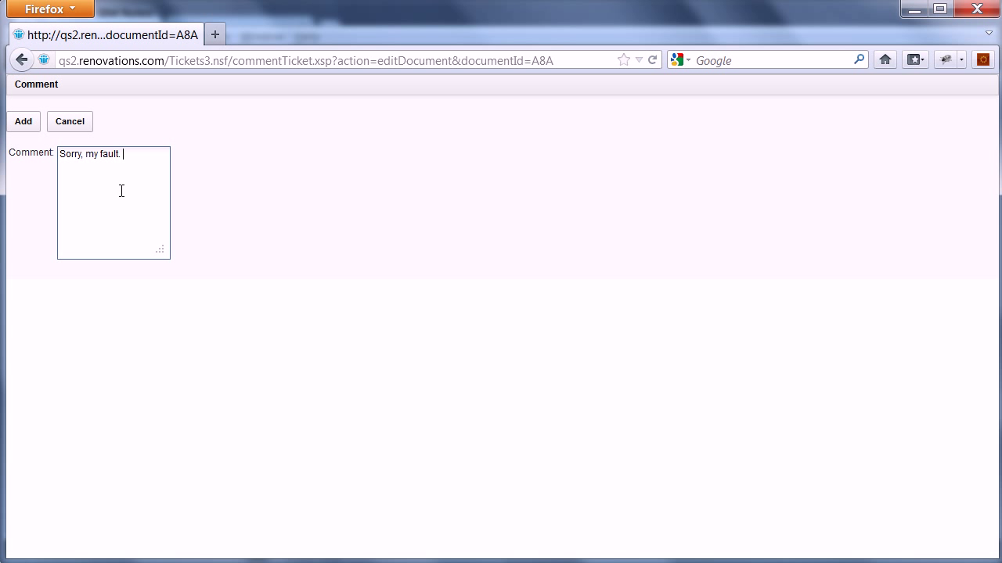
pyautogui.write('was turned off.')
pyautogui.click(22, 125)
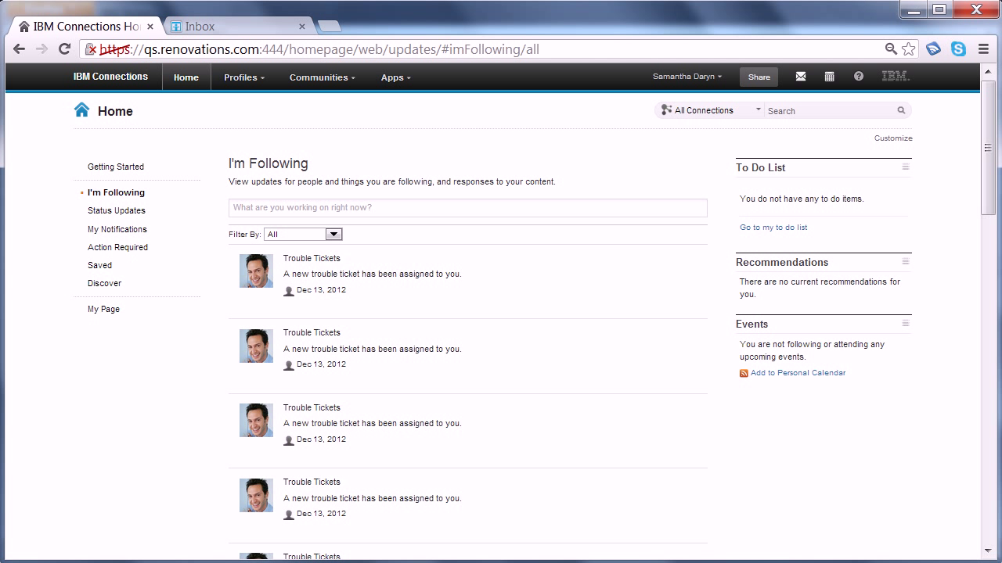
# Step: Refresh the iNotes inbox and open the trouble-ticket message with its history expanded
pyautogui.click(202, 30)
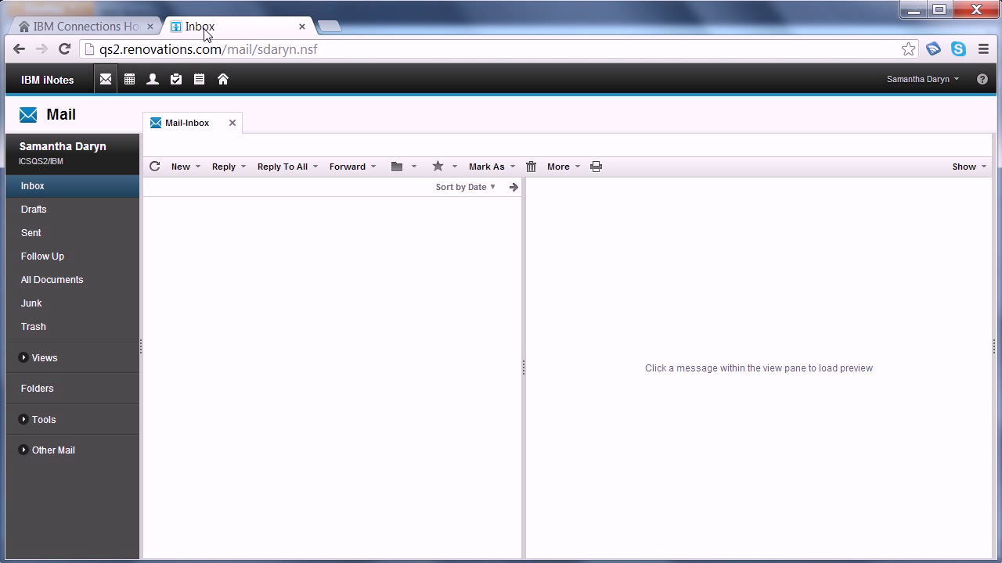
pyautogui.click(155, 168)
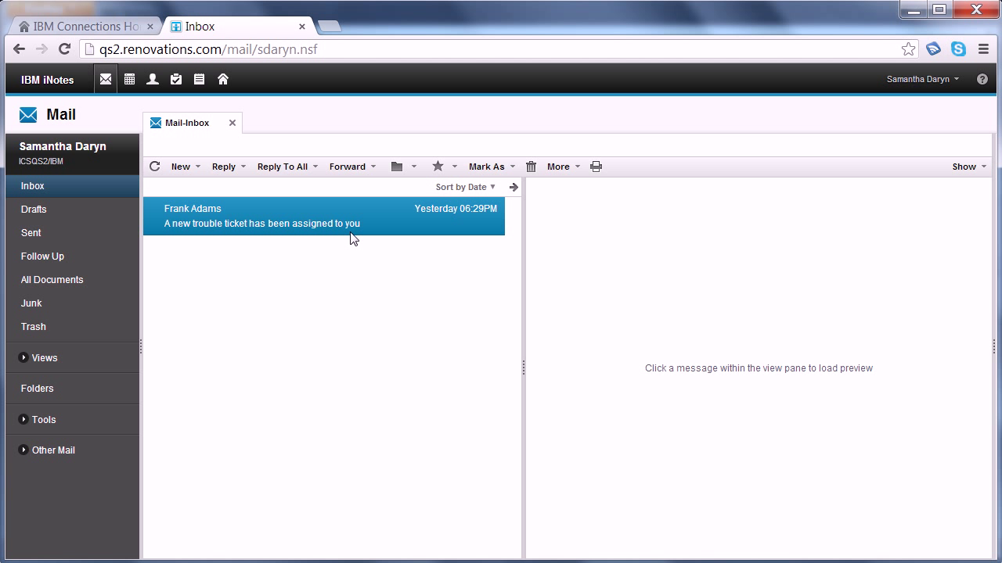
pyautogui.click(330, 223)
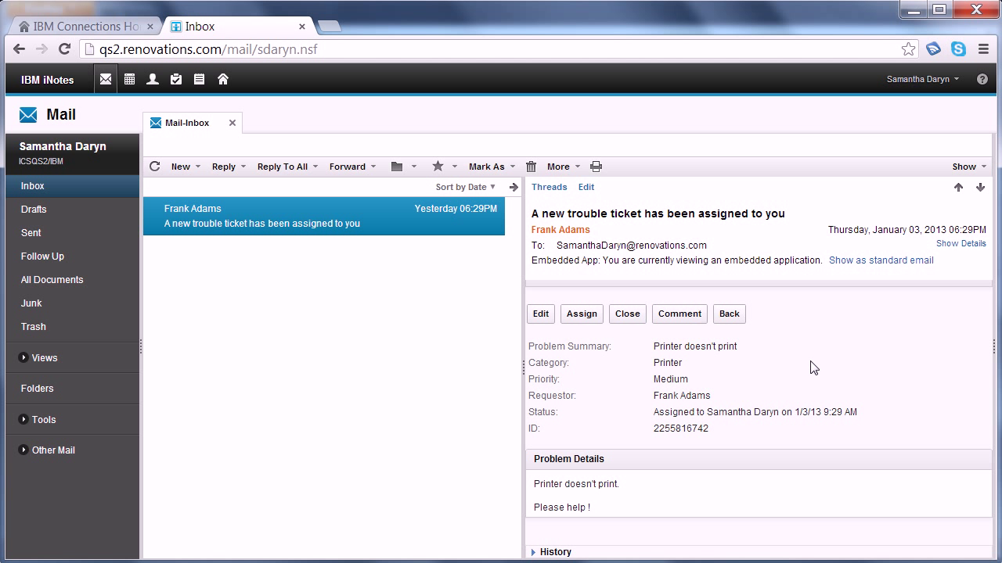
pyautogui.click(555, 552)
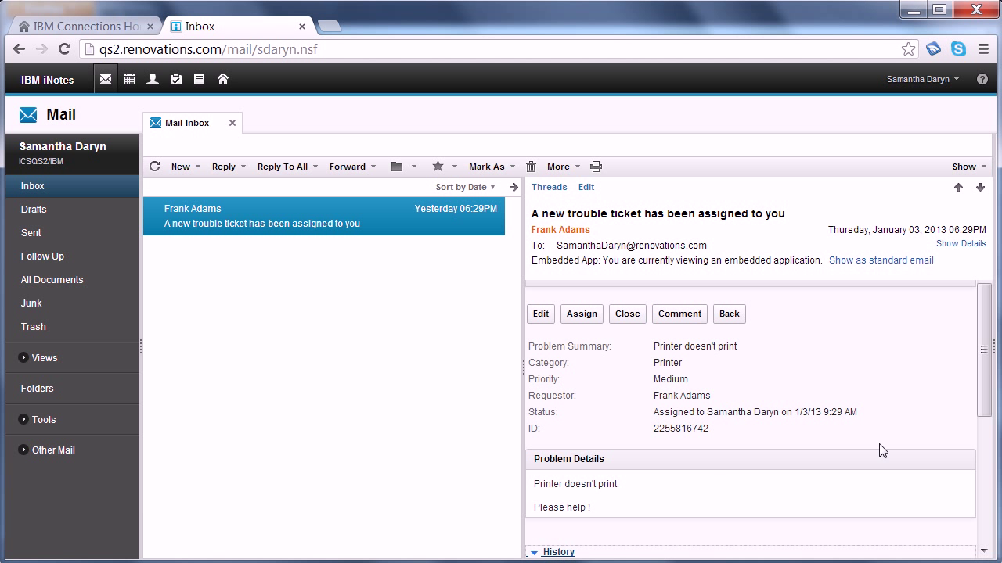
pyautogui.moveTo(986, 347); pyautogui.dragTo(986, 472)
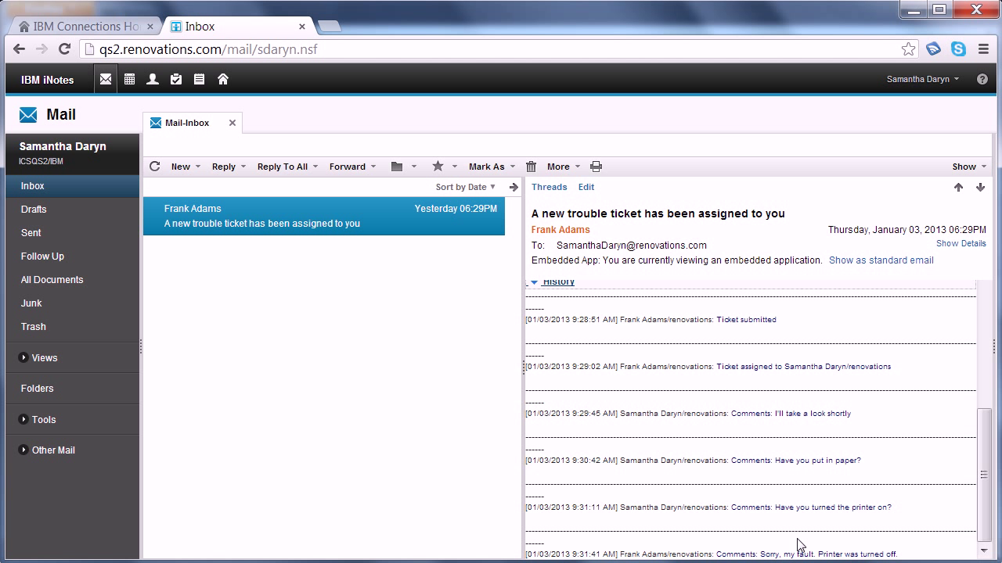
pyautogui.moveTo(985, 474); pyautogui.dragTo(985, 304)
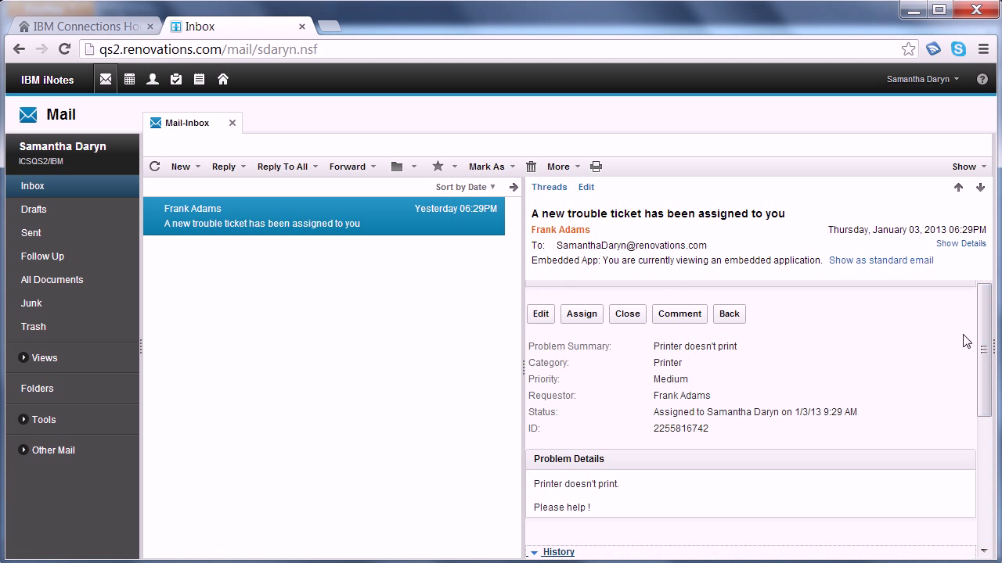
# Step: Close the ticket with the reason 'resolved' and save
pyautogui.click(628, 316)
pyautogui.click(619, 367)
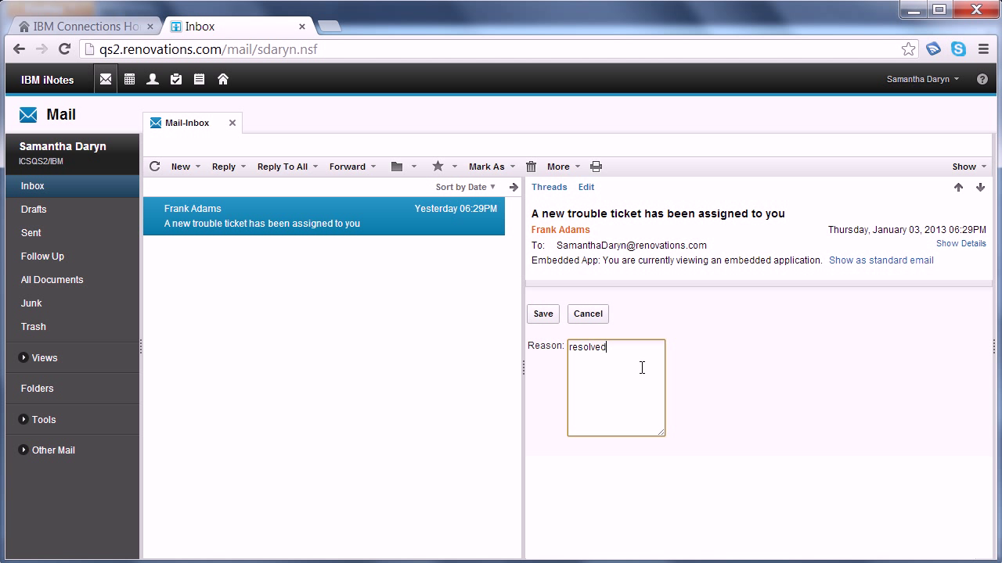
pyautogui.click(546, 316)
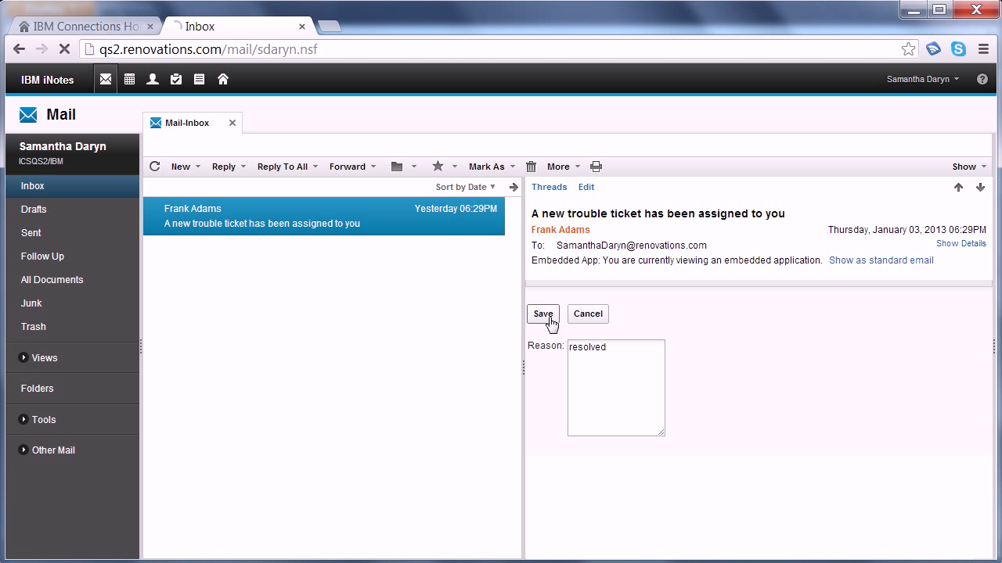